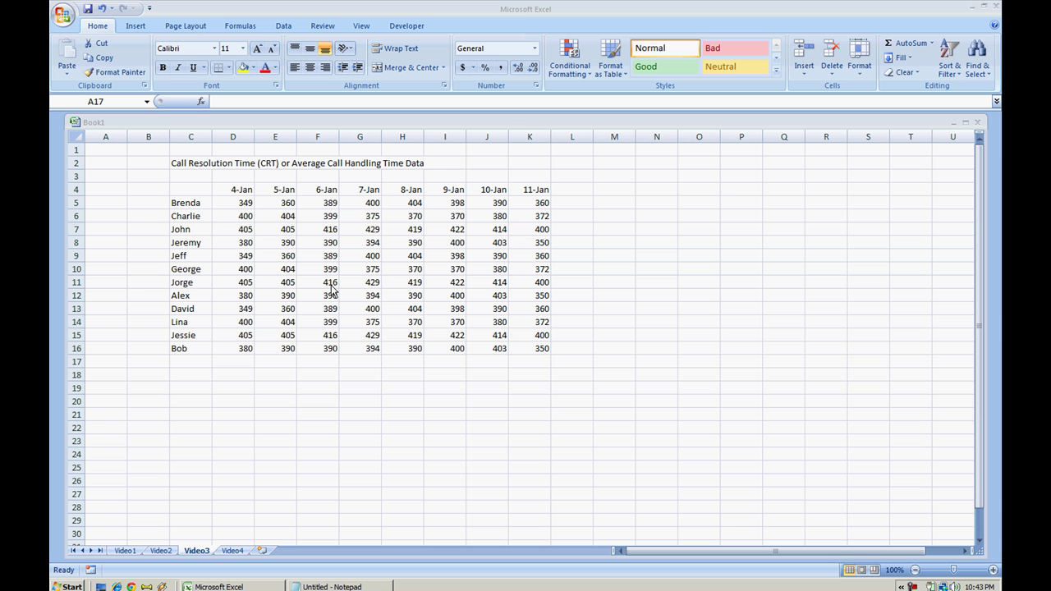
- Review the table's rep names, the date headers and the handling-time values in D5:K16
key(alt+Tab)
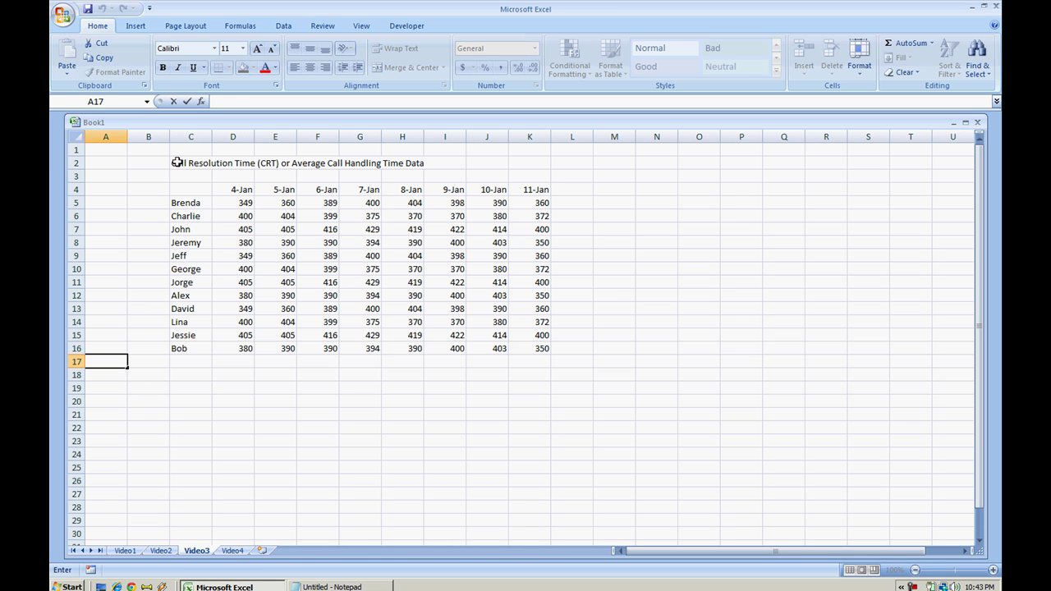
drag(177, 203, 181, 349)
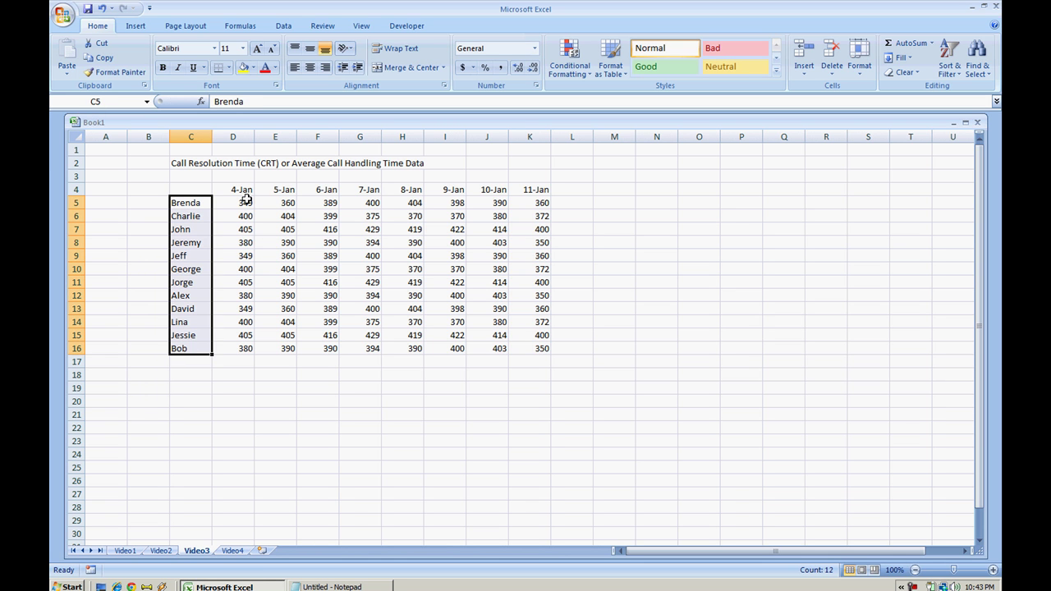
drag(239, 190, 551, 192)
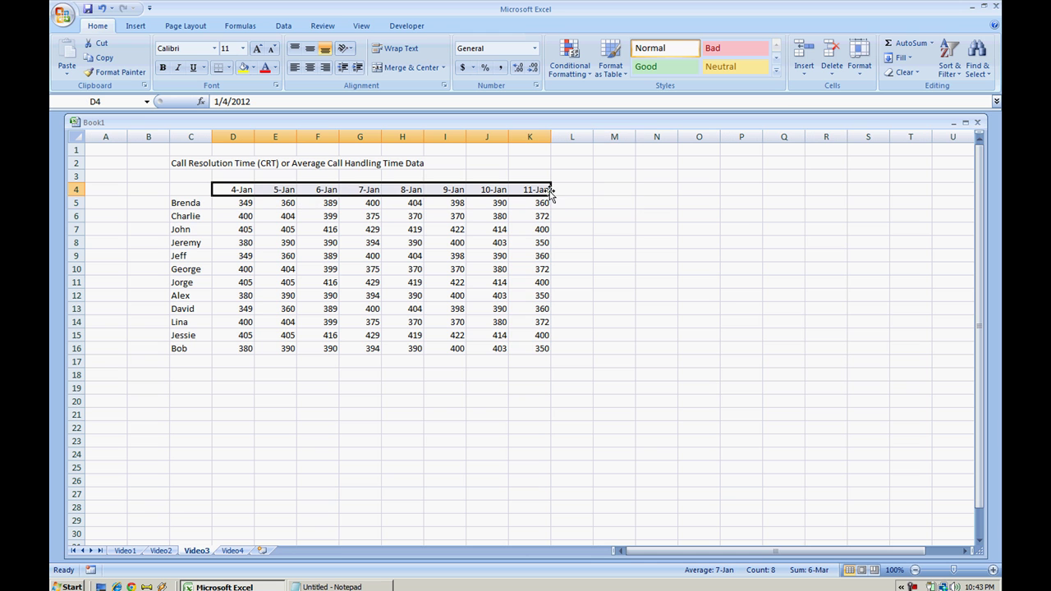
drag(246, 204, 538, 351)
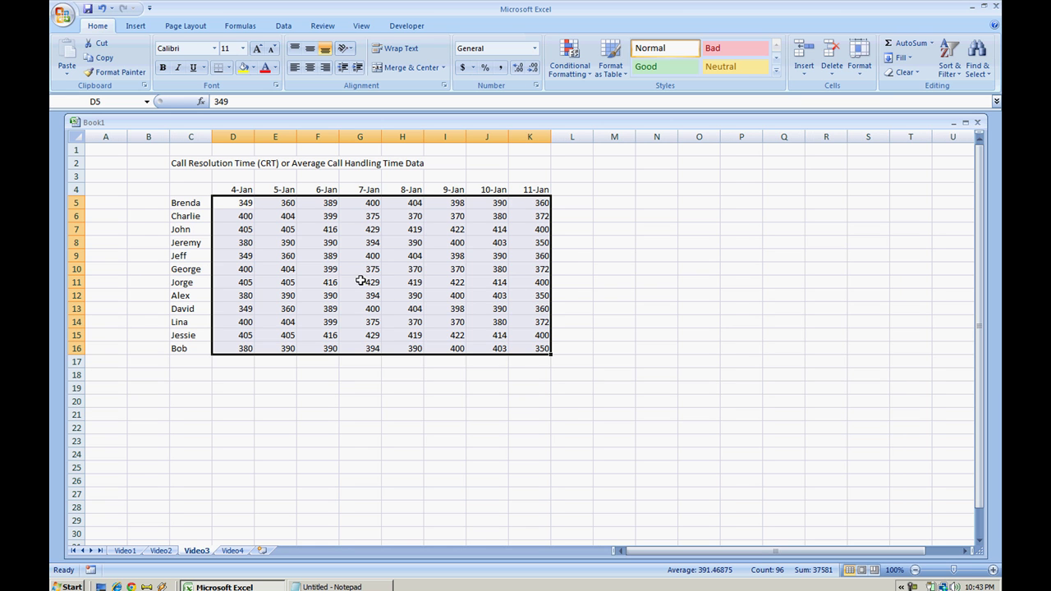
- Enter the heading "Rep Names" in cell C4 above the list of names
click(197, 190)
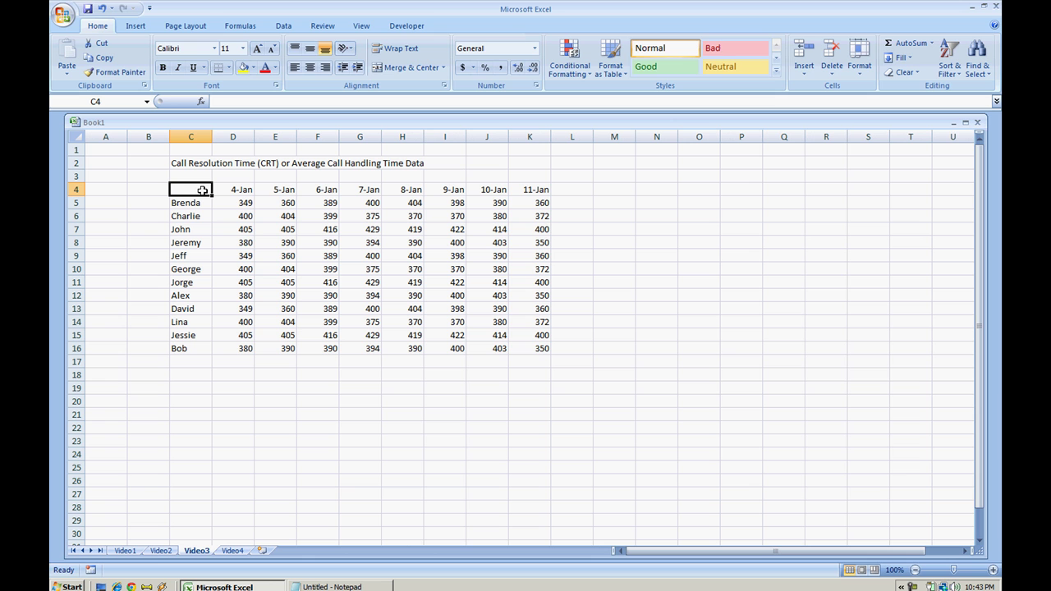
text(Rep Names)
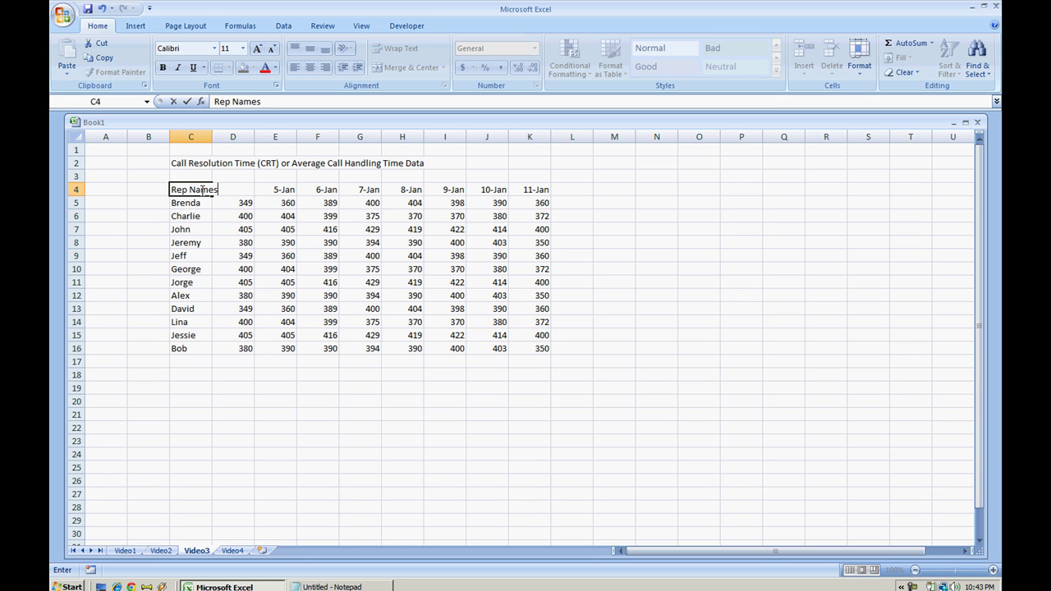
key(Return)
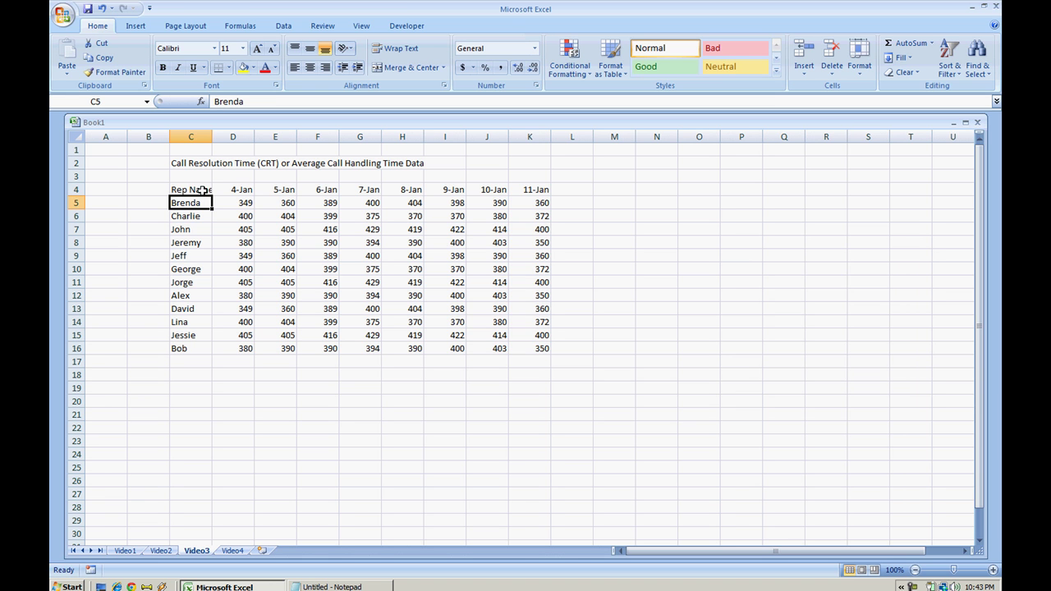
- Turn on filtering for the header row C4:K4
drag(202, 191, 532, 190)
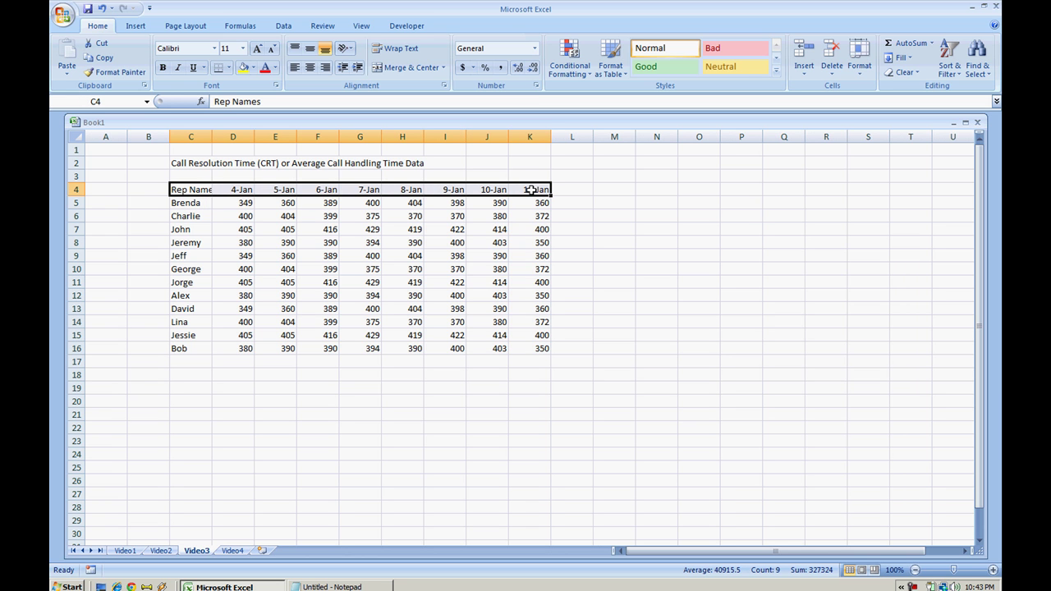
click(280, 27)
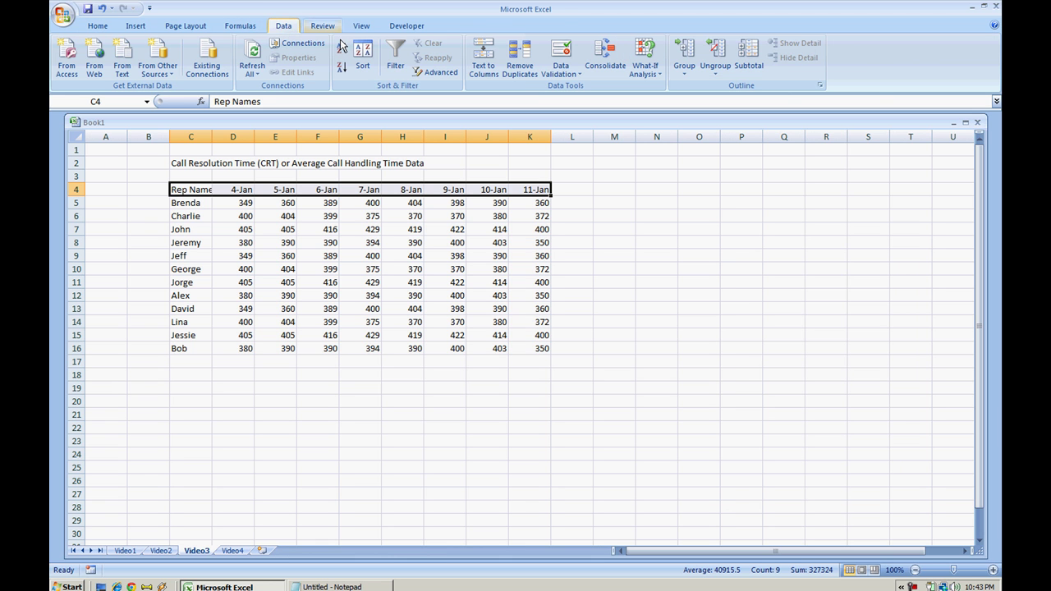
click(397, 57)
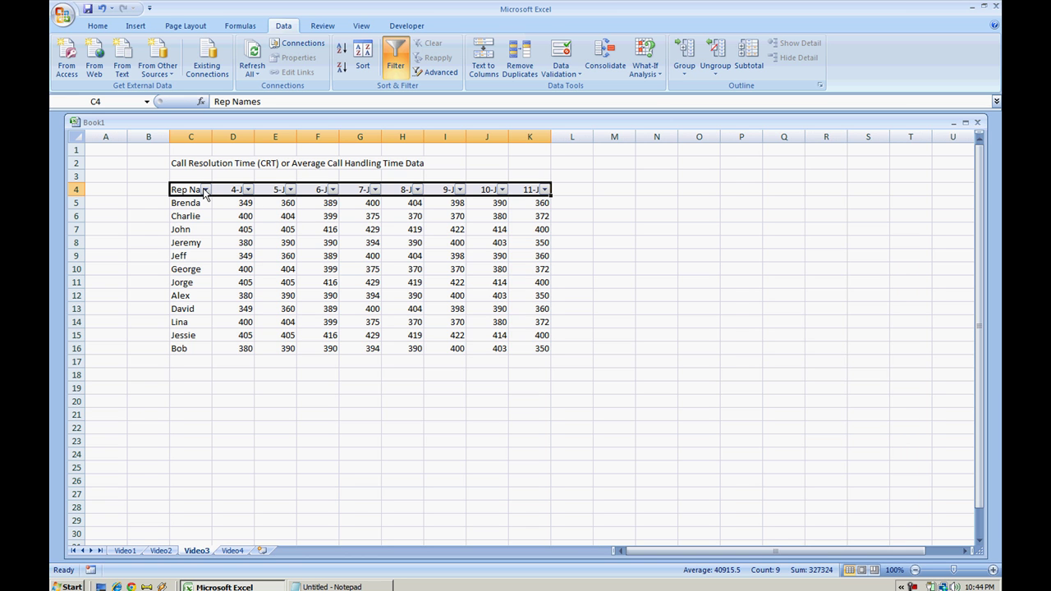
- Sort the table by the Rep Names column from A to Z
click(205, 190)
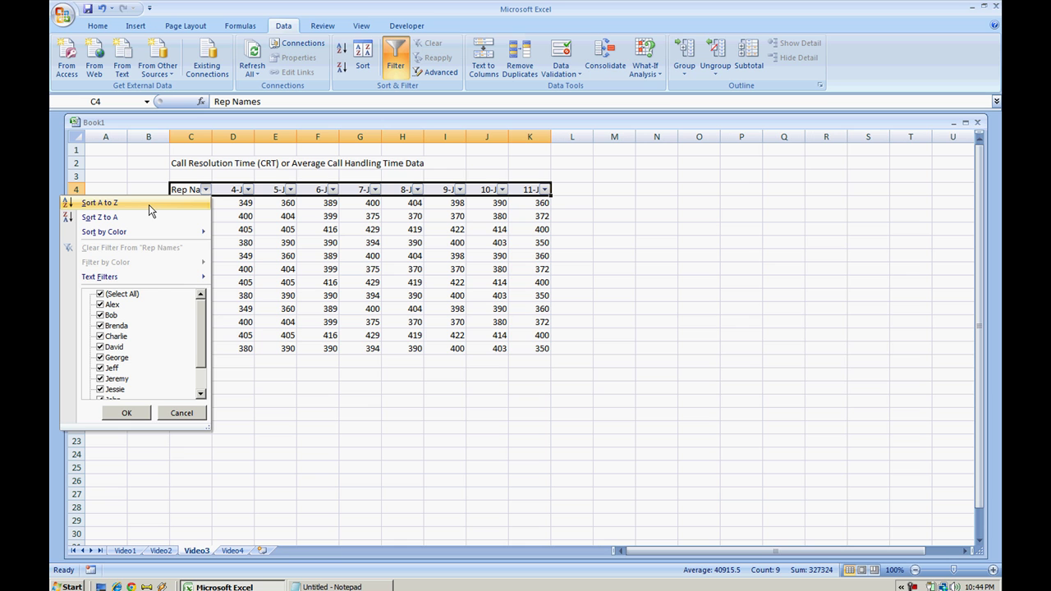
mouse_move(142, 235)
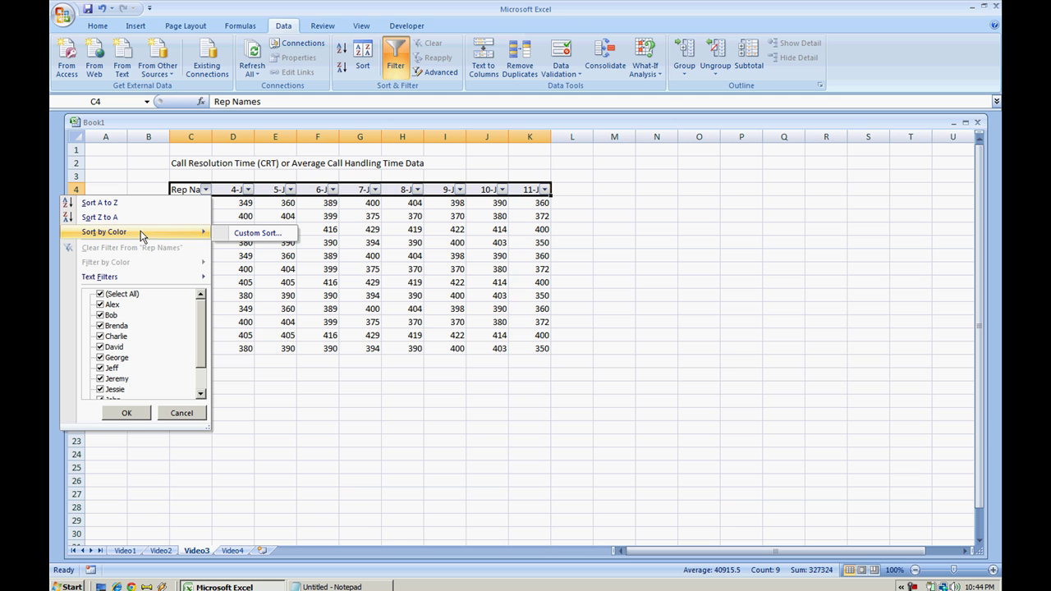
click(141, 205)
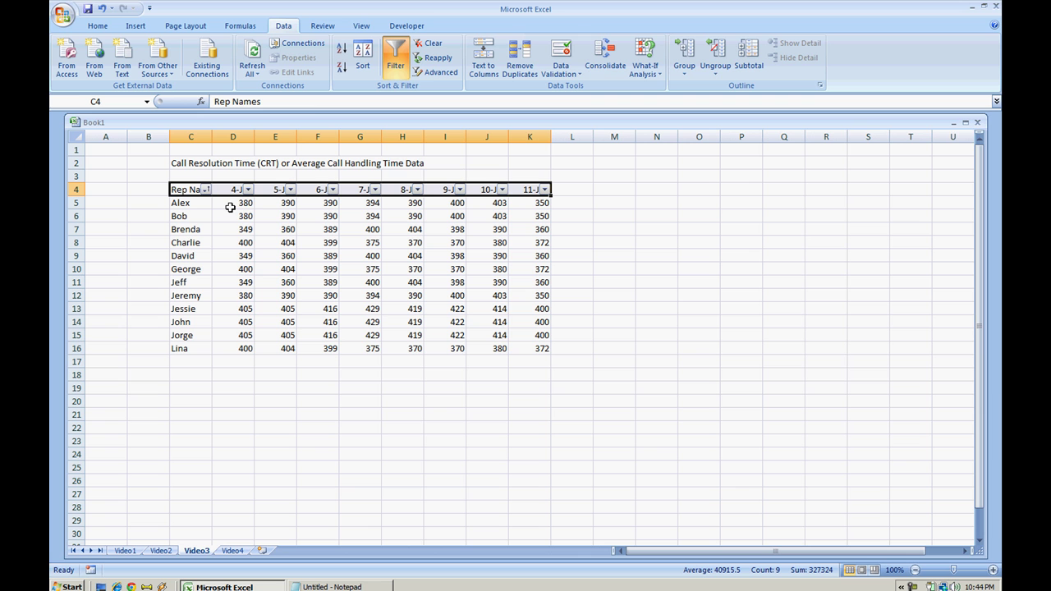
- Switch the header filter off and on again, and sort the table by the 11-Jan column from largest to smallest
click(393, 76)
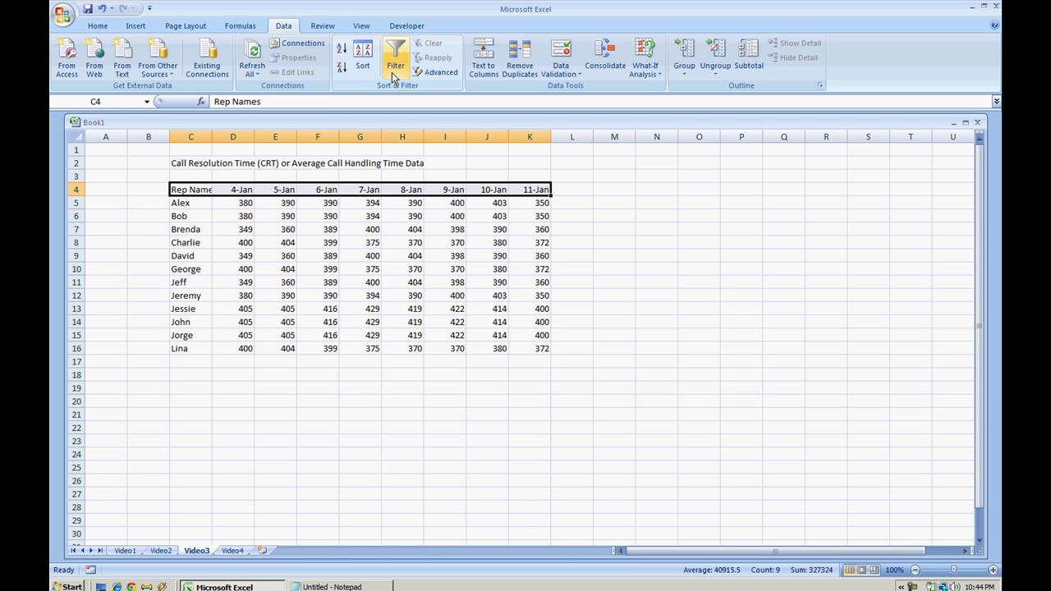
click(392, 78)
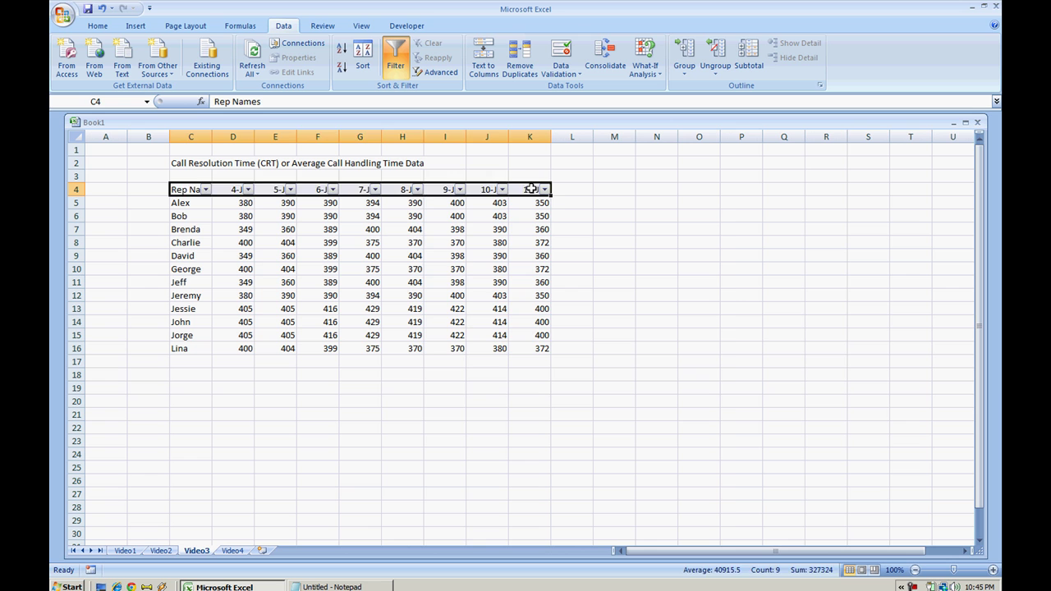
click(529, 187)
click(544, 190)
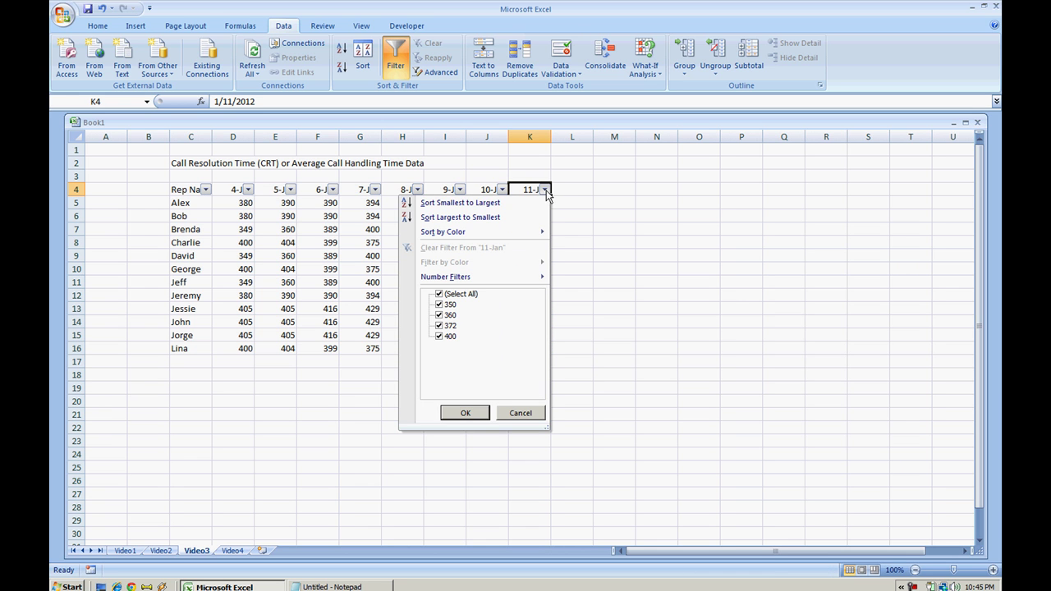
click(515, 217)
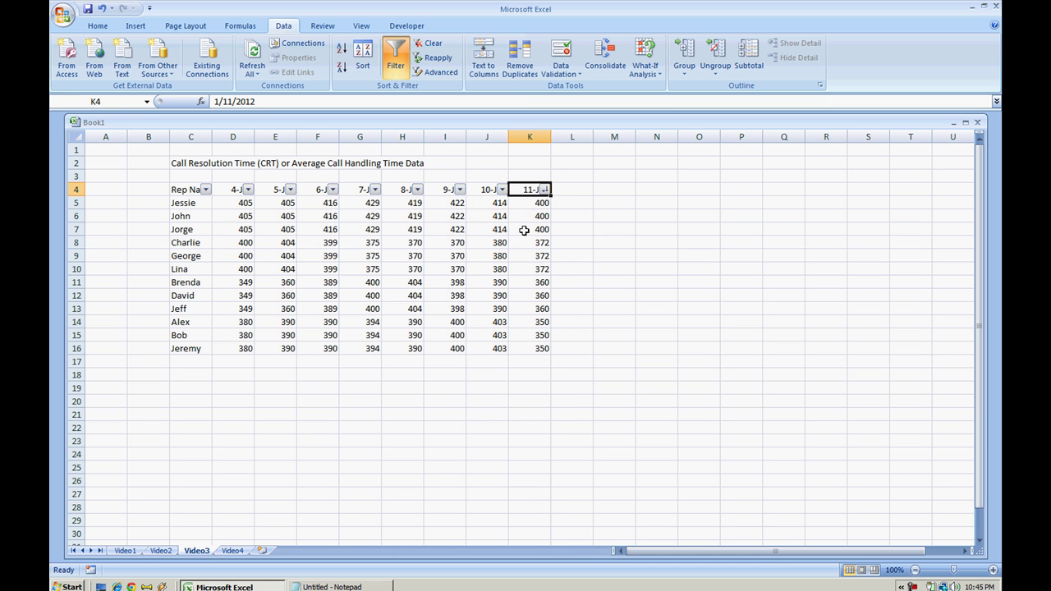
- Examine the sorted table, comparing the groups of reps that share the same 11-Jan handling time
drag(542, 230, 204, 200)
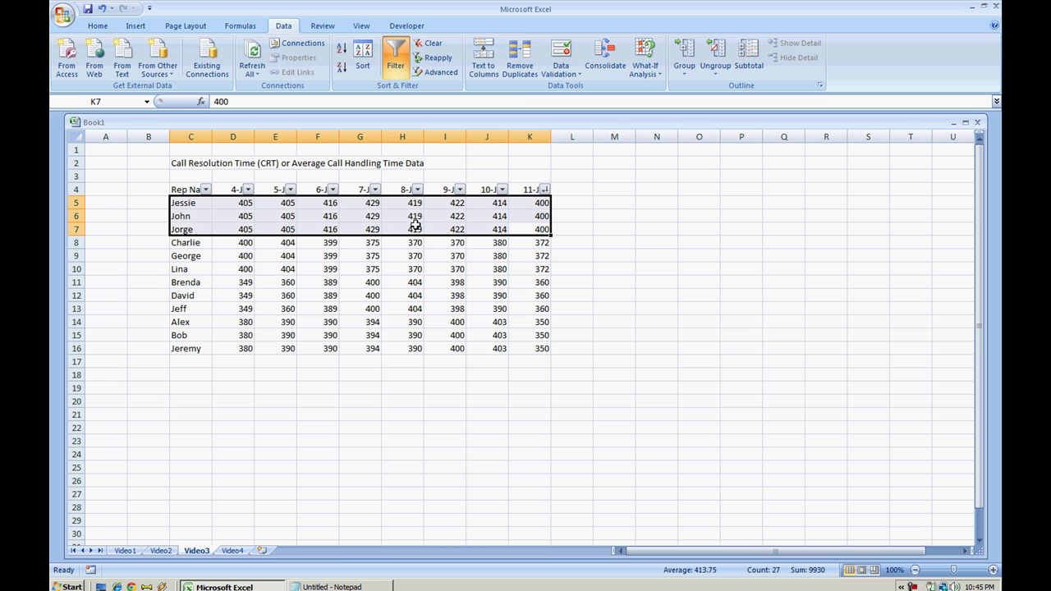
drag(541, 243, 543, 311)
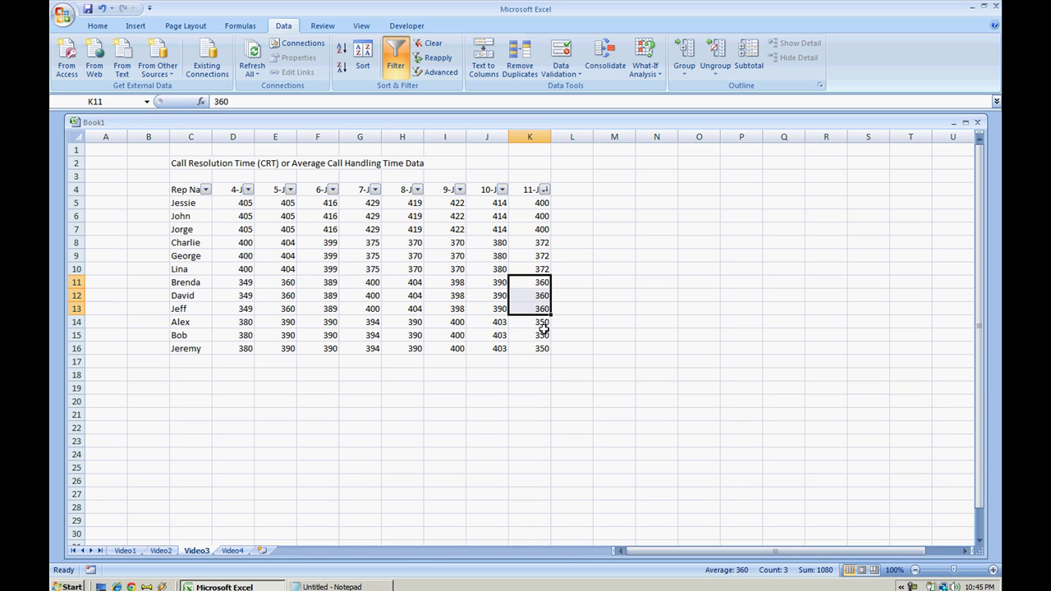
drag(542, 327, 542, 347)
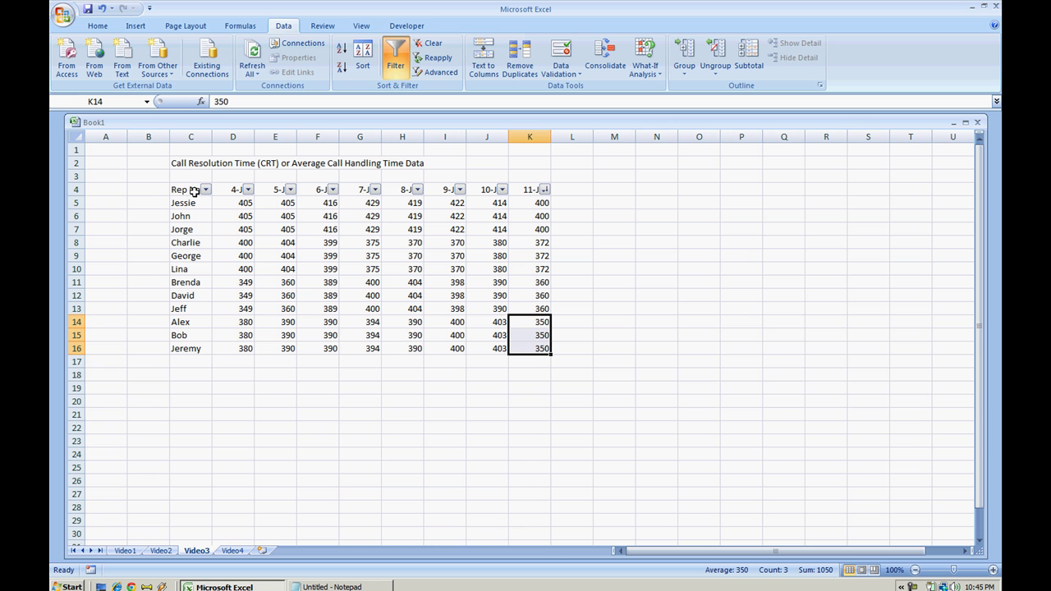
- Remove the filter from the header row C4:K4
drag(192, 191, 534, 191)
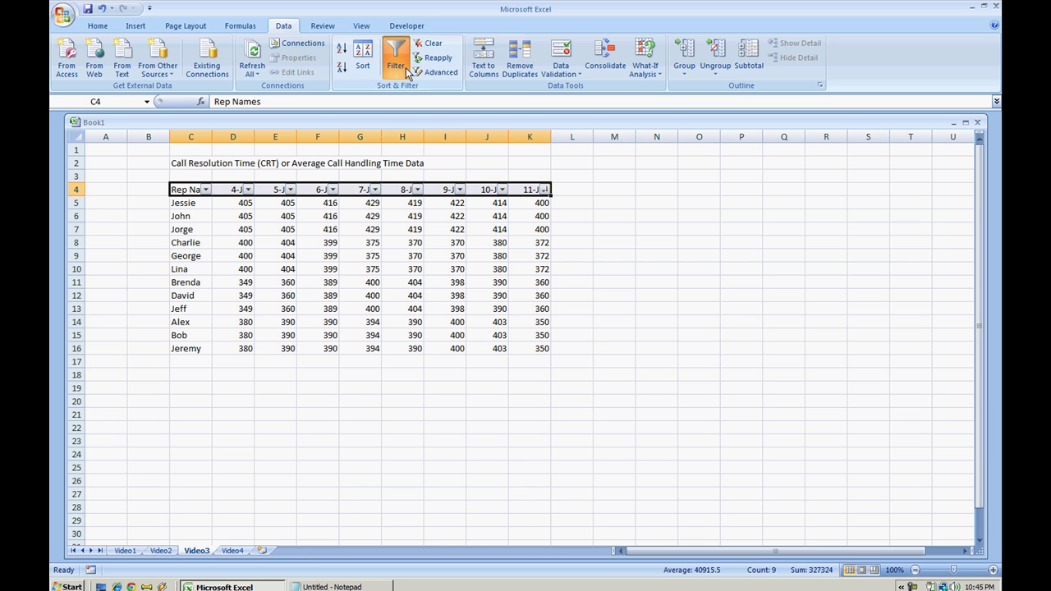
click(383, 66)
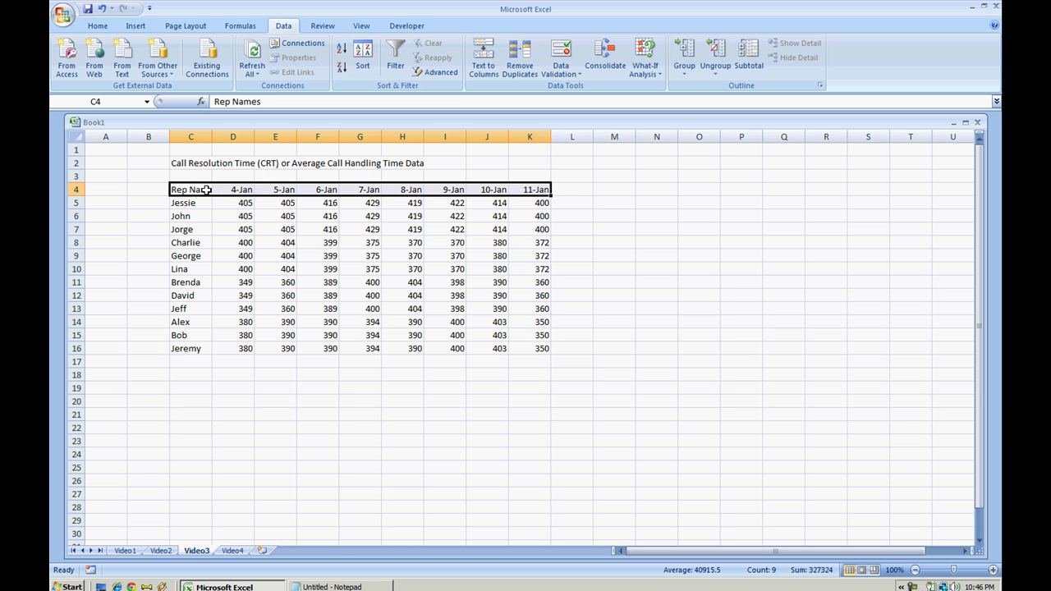
- Apply all borders and a thick box border to the table range C4:K16
drag(206, 190, 527, 345)
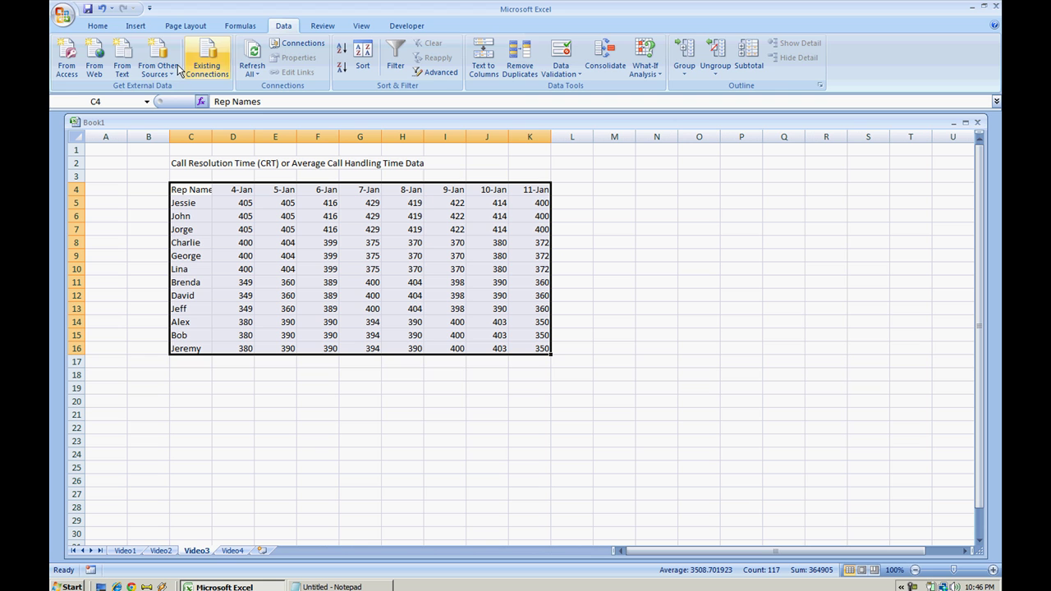
click(112, 29)
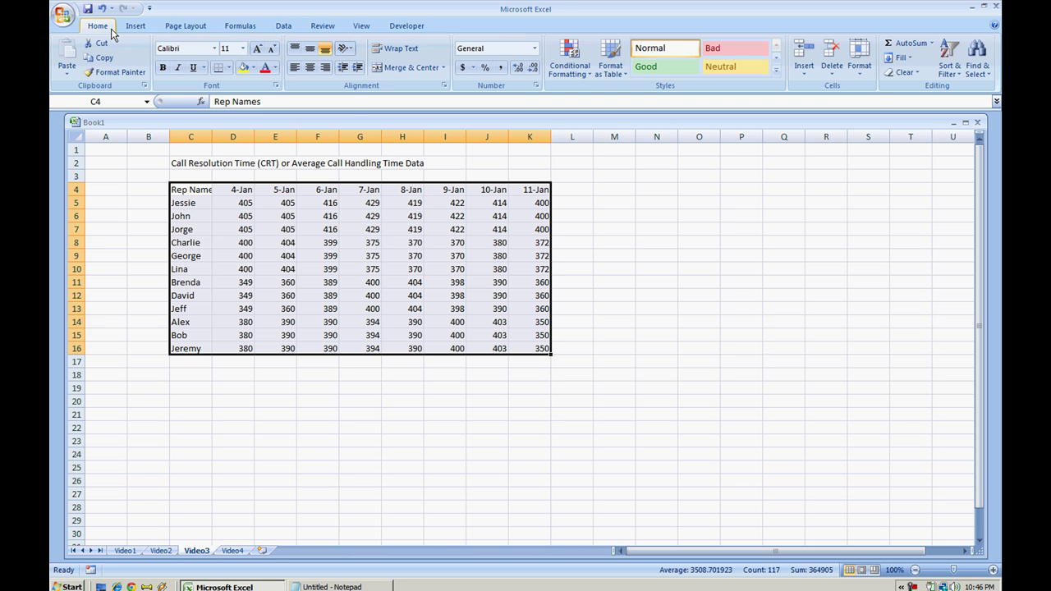
click(231, 68)
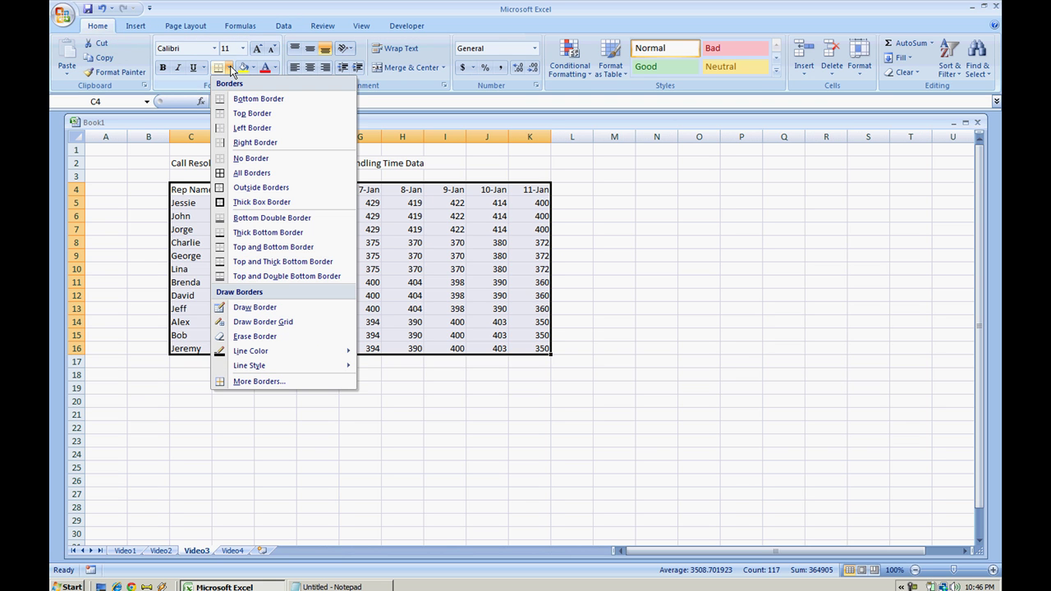
click(259, 173)
click(230, 69)
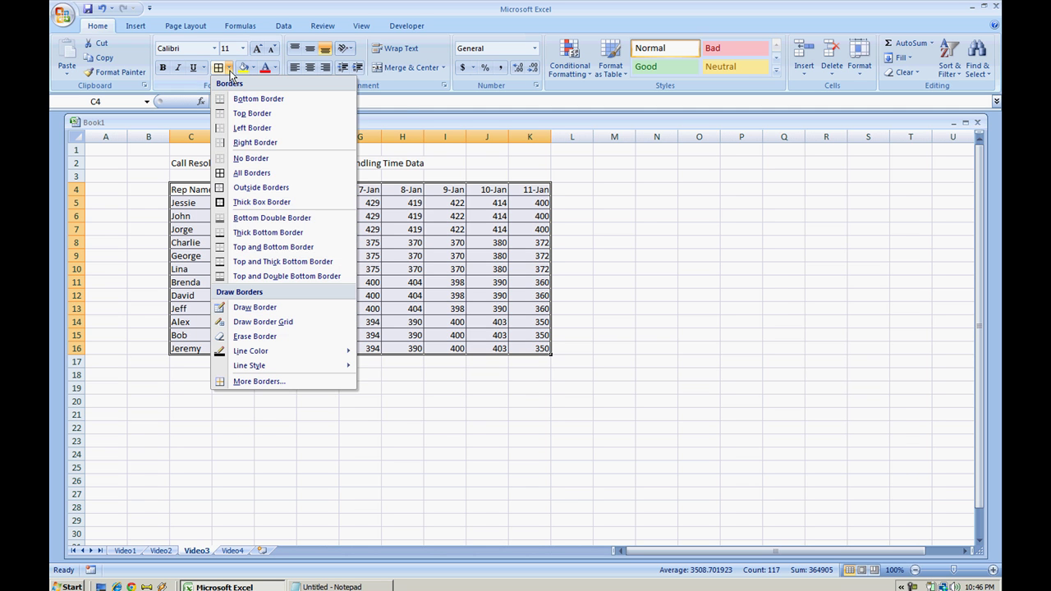
click(253, 202)
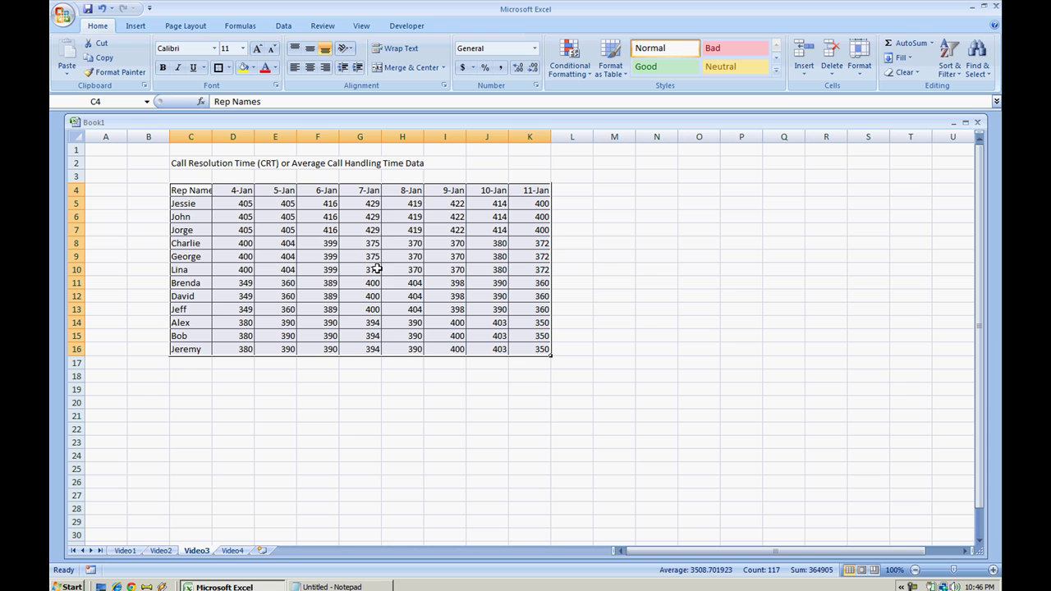
click(672, 352)
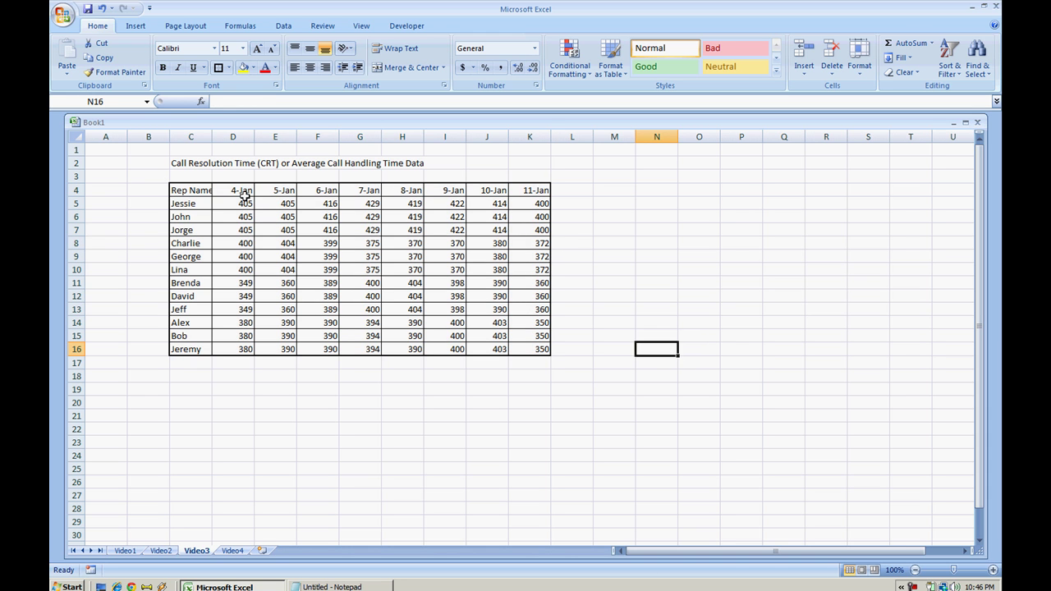
- Fill the header row C4:K4 with a medium blue theme colour
drag(207, 194, 529, 195)
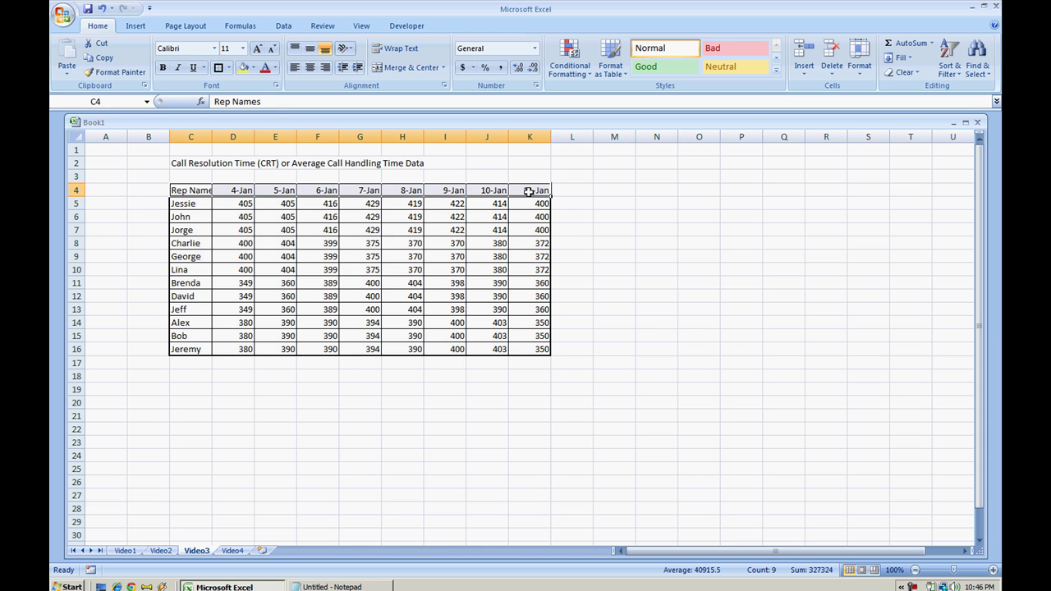
click(255, 68)
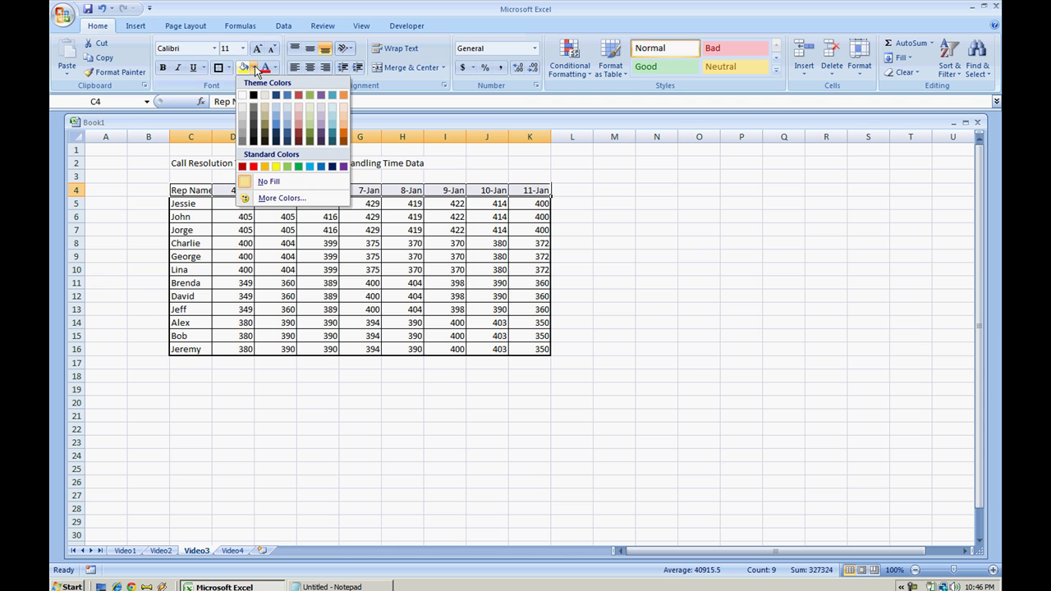
click(279, 124)
- Widen column C to fit the "Rep Names" heading and increase the height of row 3
drag(212, 135, 222, 136)
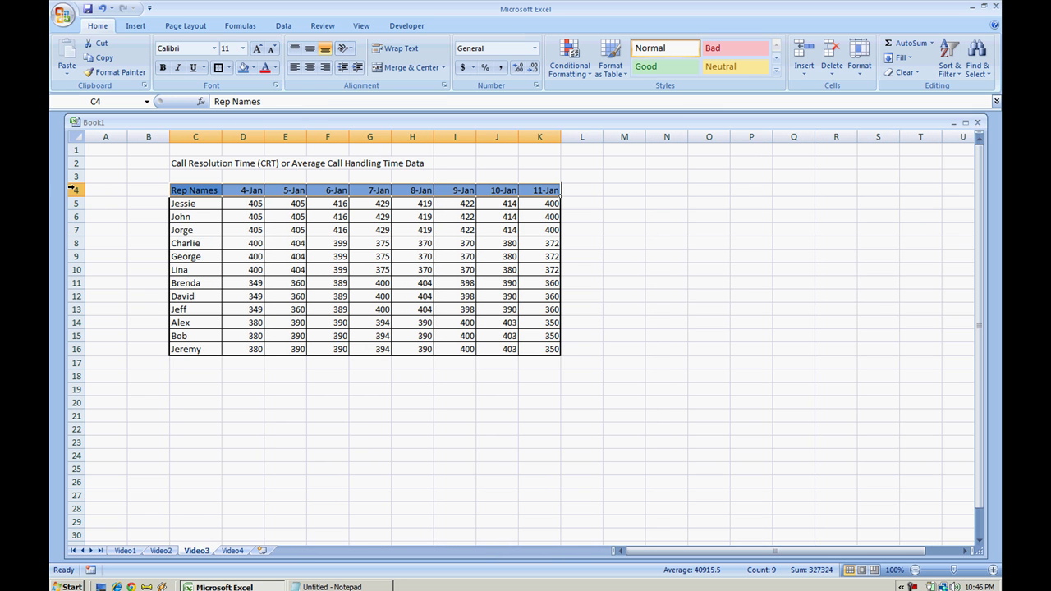
drag(76, 183, 77, 194)
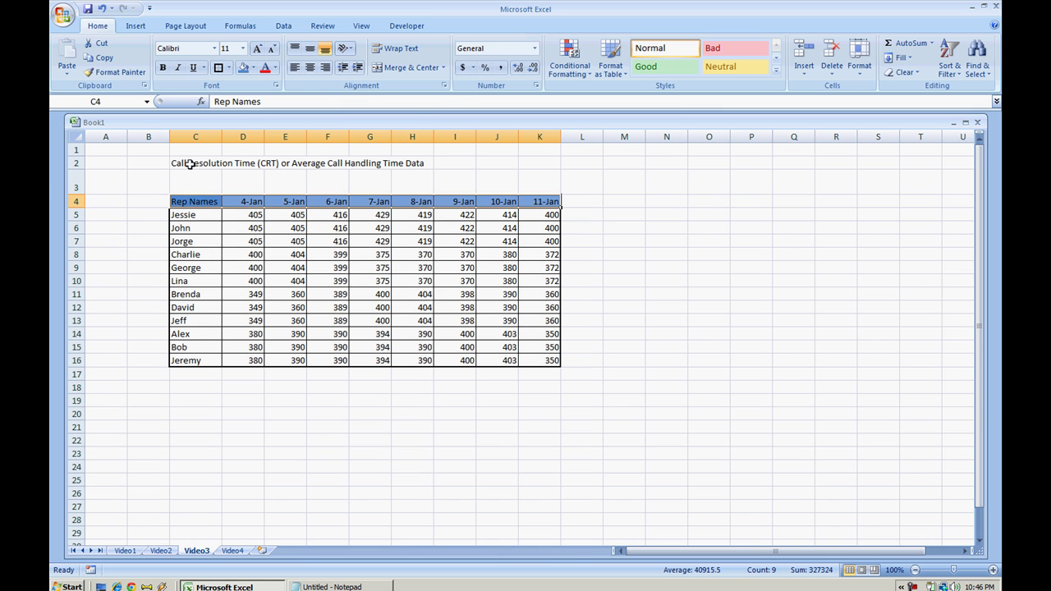
- Merge cells C2:K2 so the title spans the width of the table
drag(189, 165, 538, 165)
right_click(539, 165)
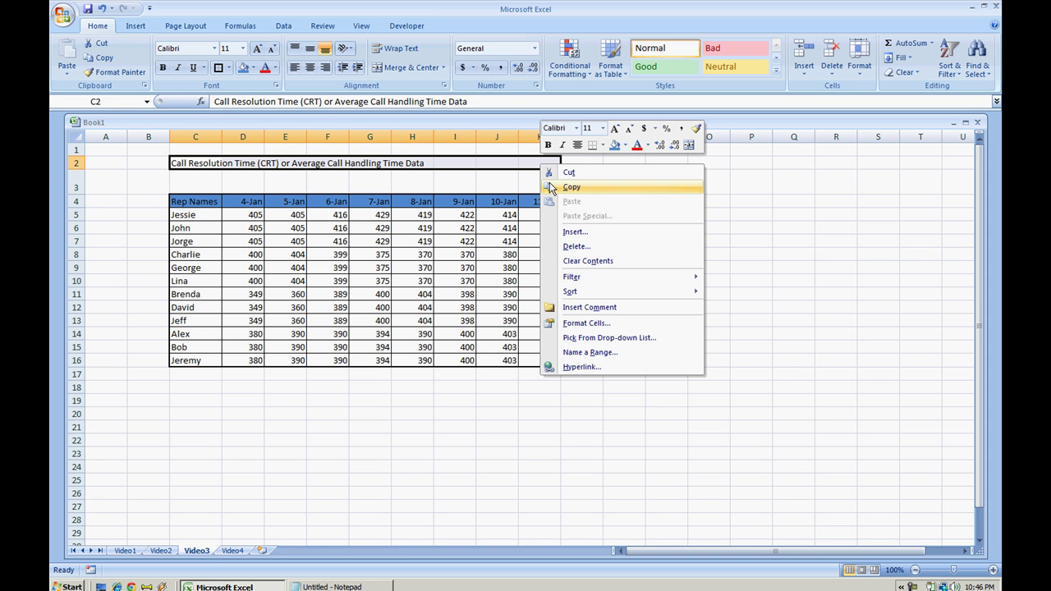
click(599, 325)
click(483, 193)
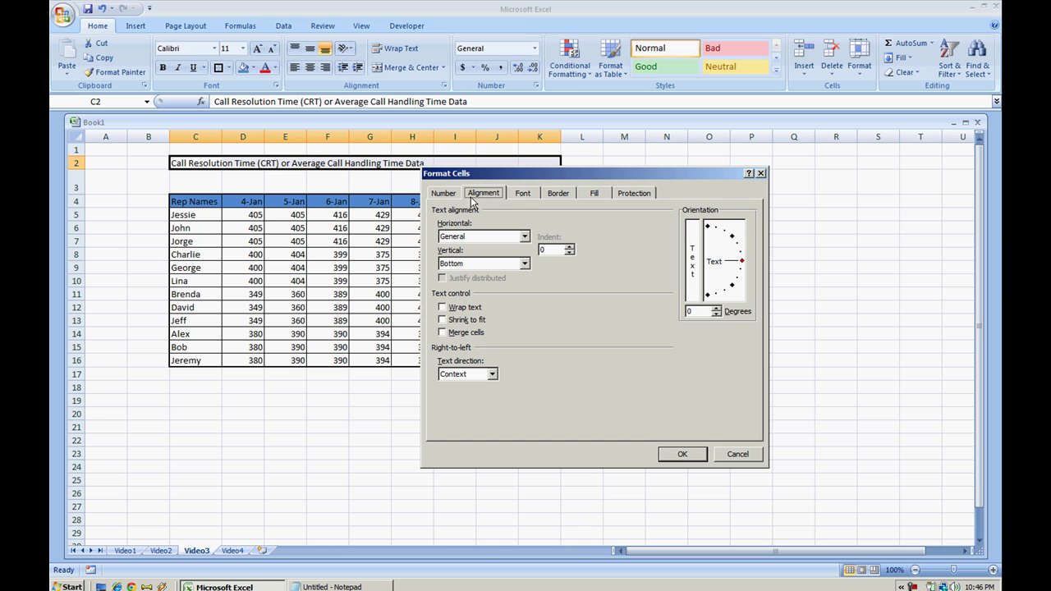
click(462, 332)
click(692, 457)
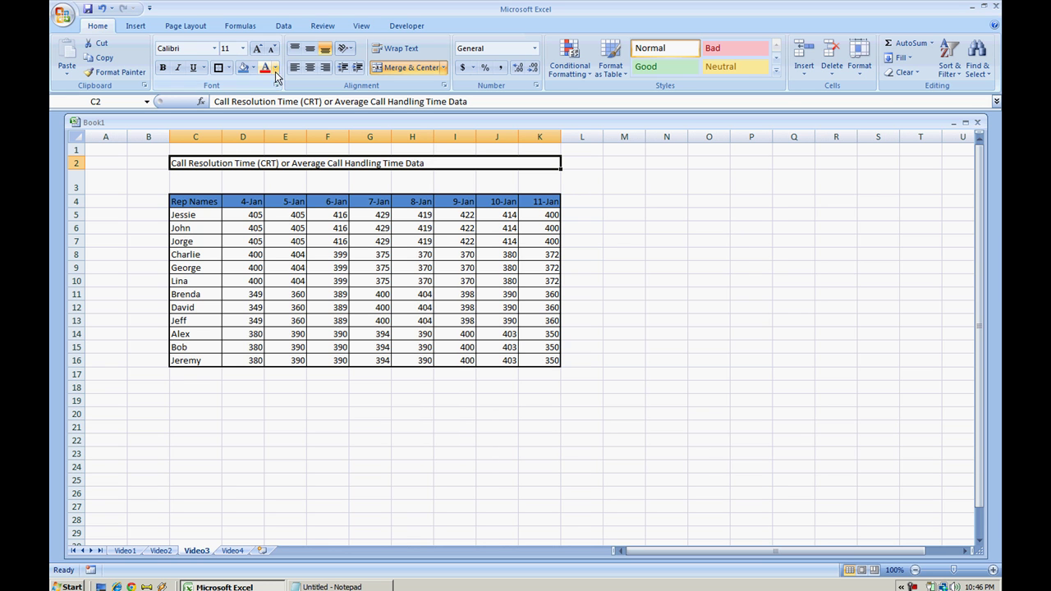
- Center the merged title in C2 horizontally and vertically and make it bold
click(309, 50)
click(310, 67)
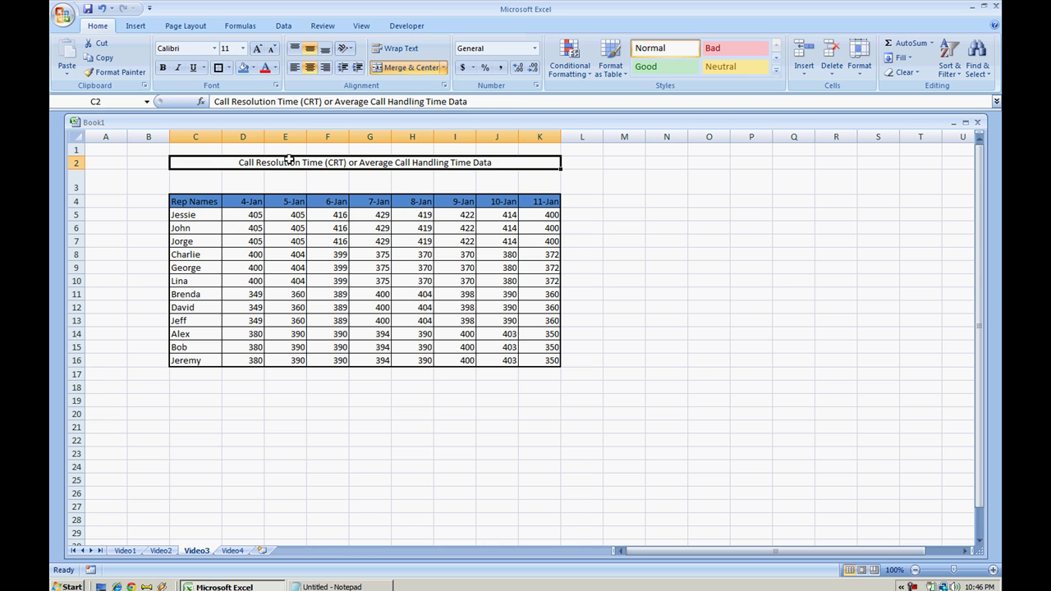
key(ctrl+b)
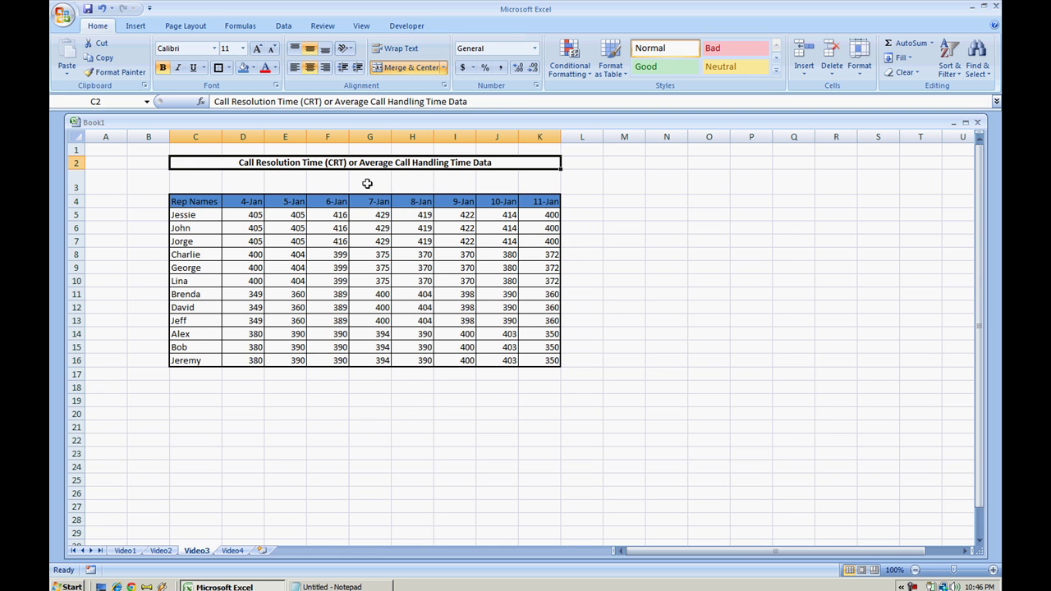
click(367, 183)
- Draw a rounded rectangle about 0.34" high and 6.16" wide over the title, spanning the table's width from column C to K
click(141, 27)
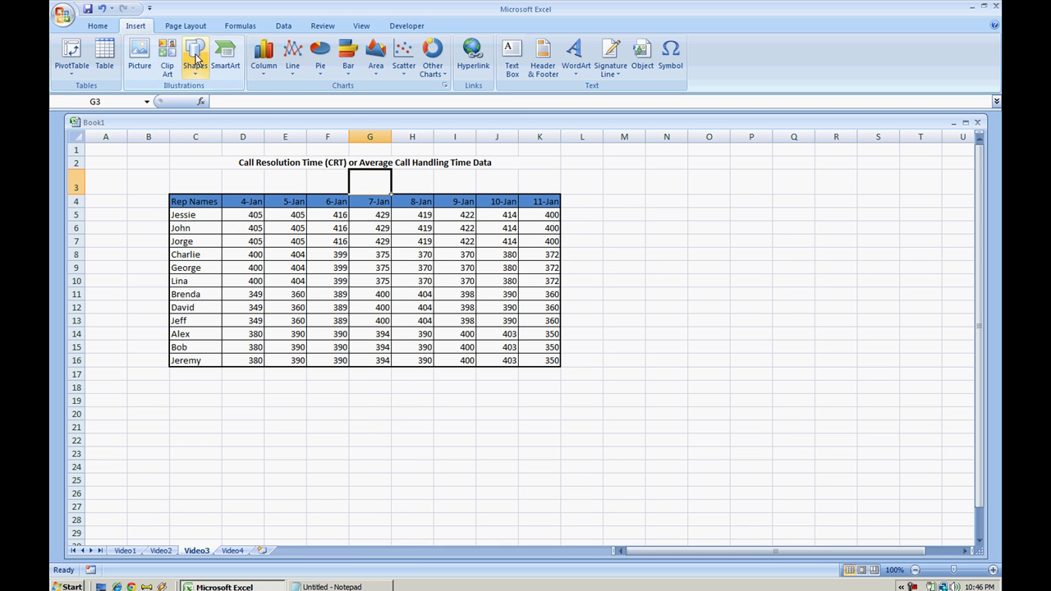
click(197, 67)
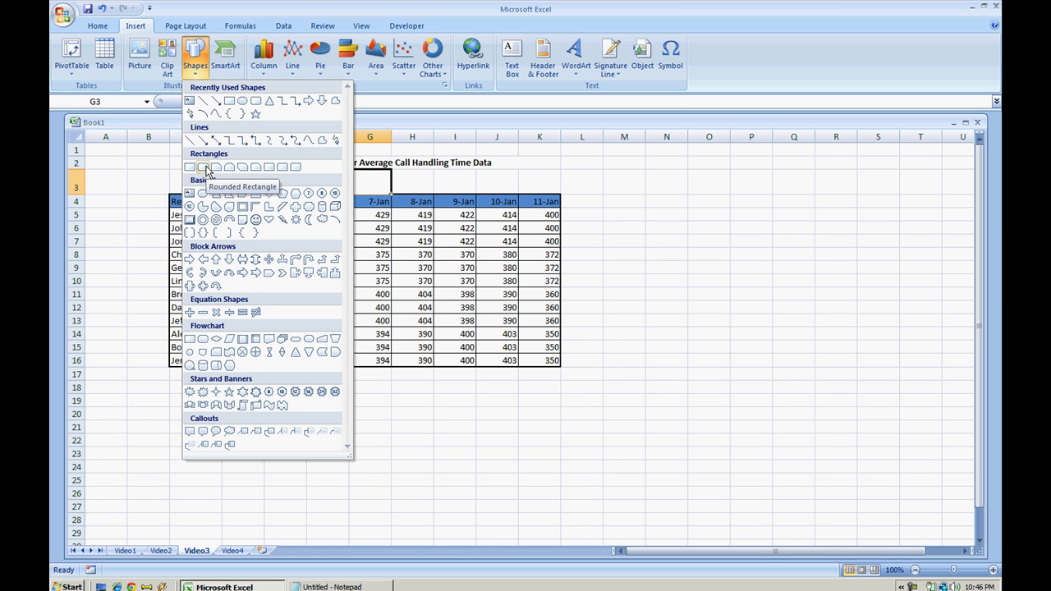
click(207, 169)
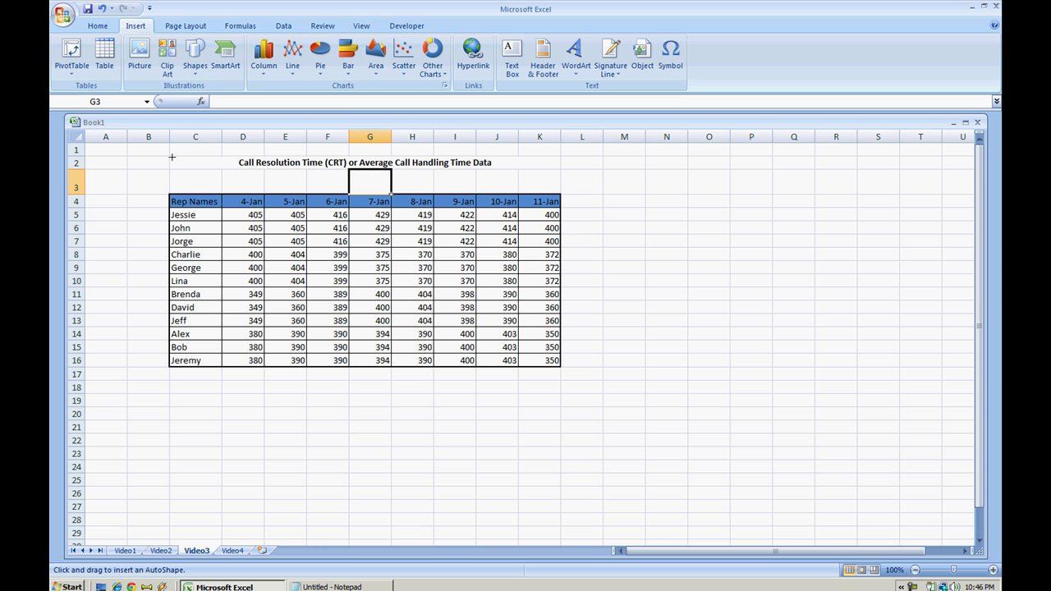
mouse_move(169, 154)
mouse_down()
mouse_move(457, 186)
mouse_move(561, 178)
mouse_up()
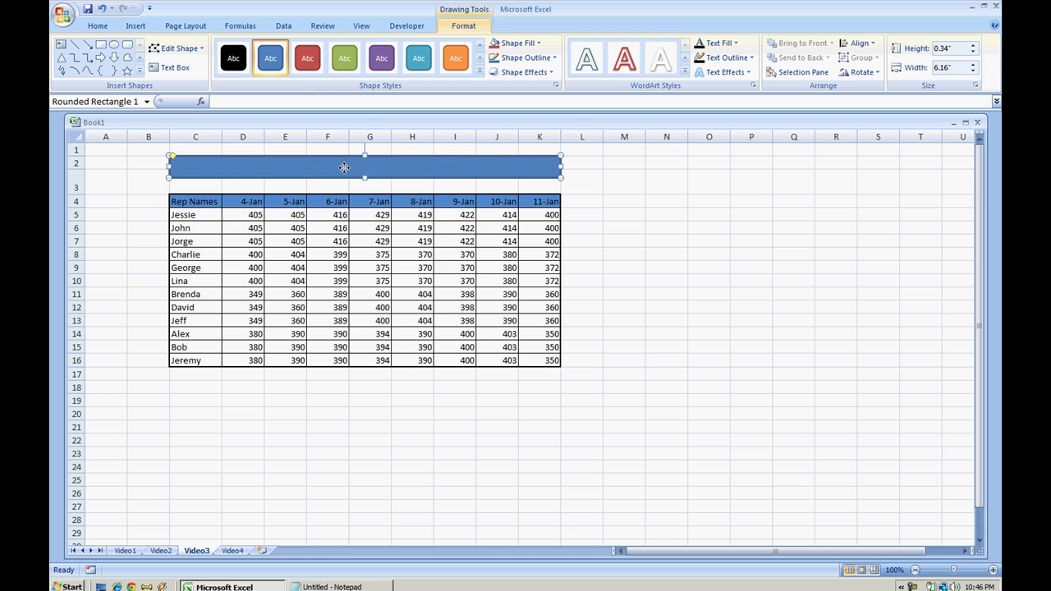
- Add the text "Call Resolution Time for January" inside the rounded rectangle
right_click(344, 168)
click(372, 220)
text(Call Resolution Time for January)
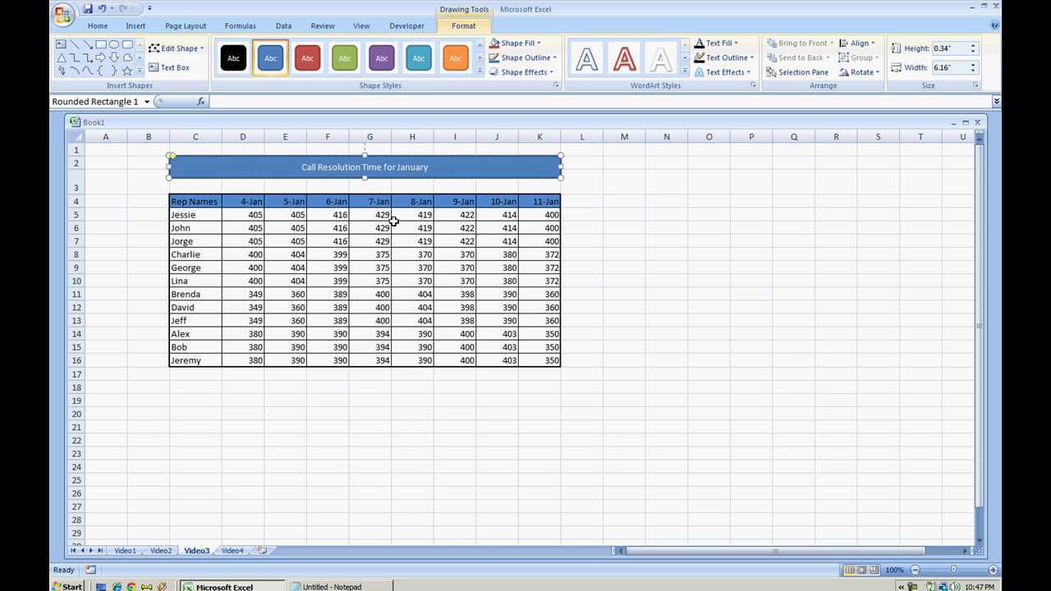
- Set the font size of the rounded rectangle's text to 18
triple_click(396, 161)
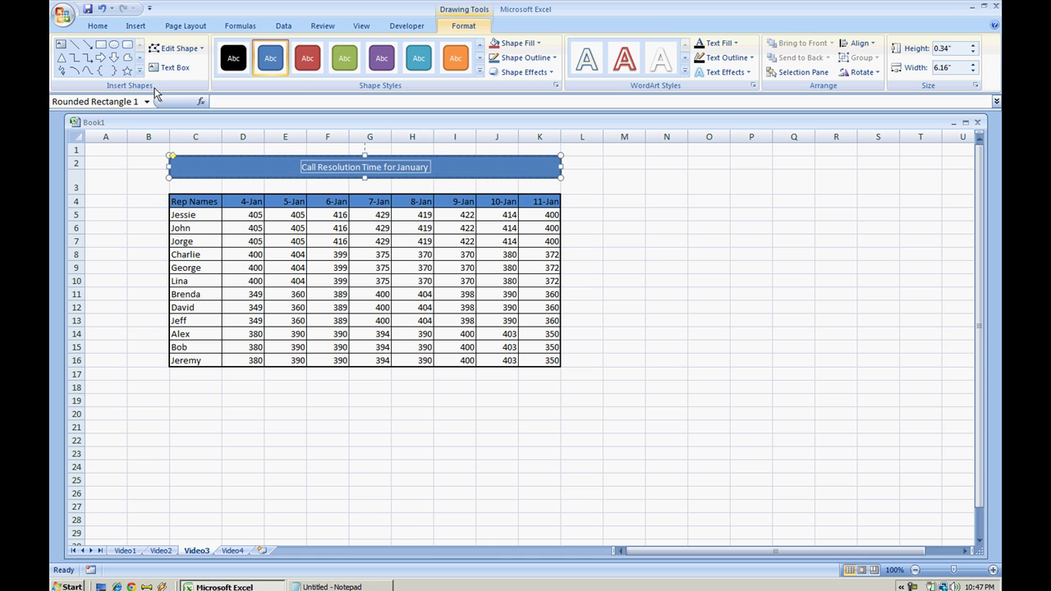
click(98, 26)
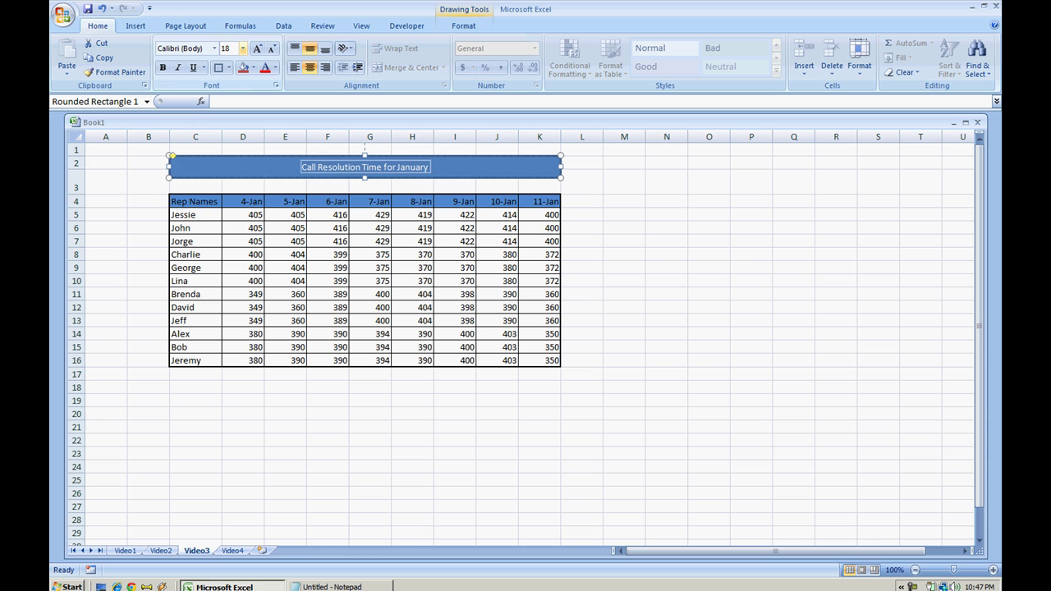
key(Return)
click(175, 164)
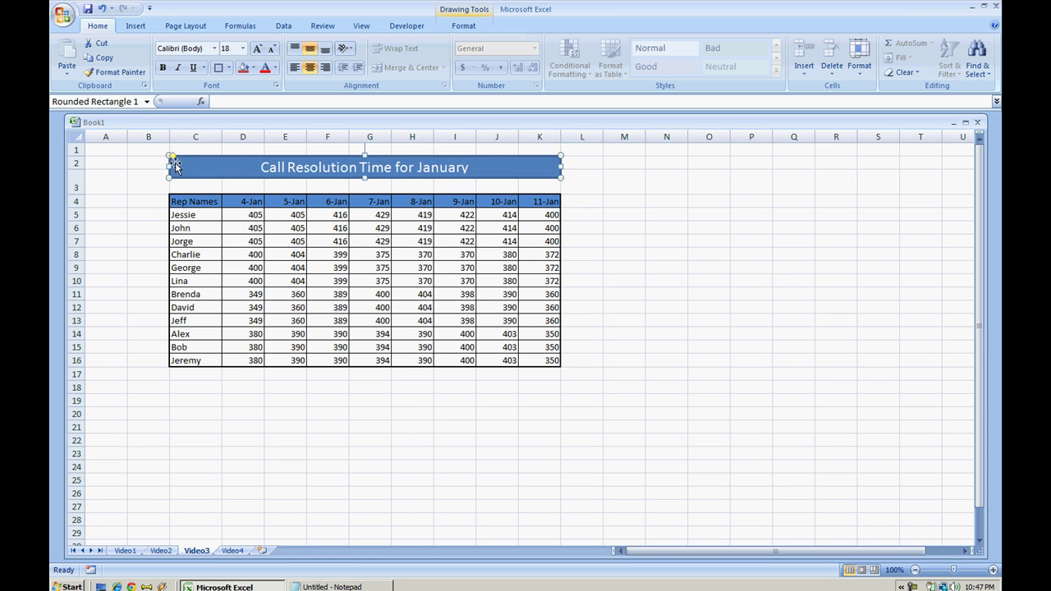
- Enlarge the rounded rectangle to about 0.44" high and 6.55" wide so it extends slightly past both sides of the table
drag(168, 154, 166, 152)
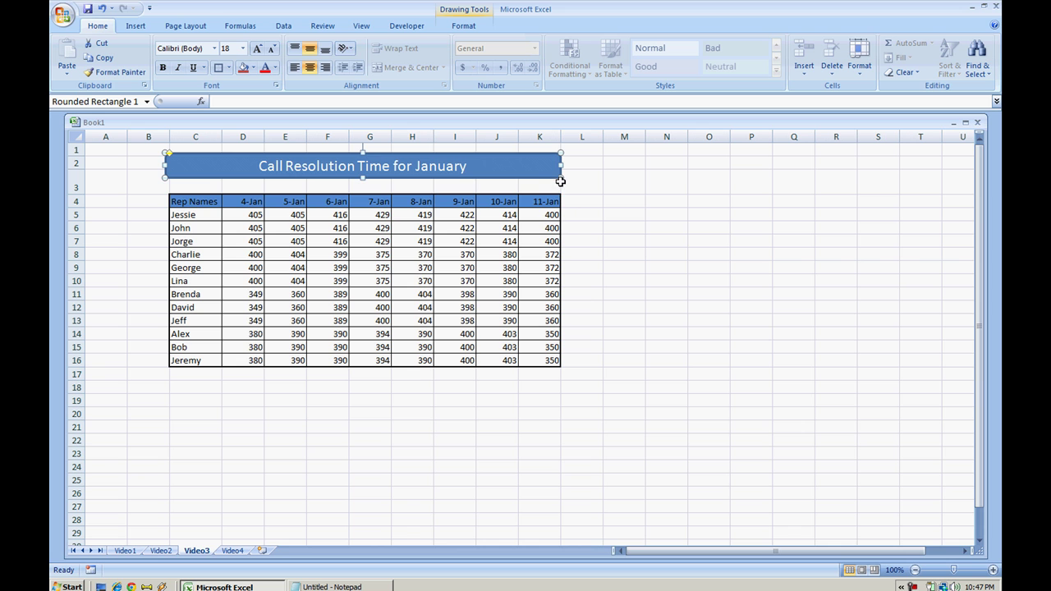
drag(562, 177, 577, 181)
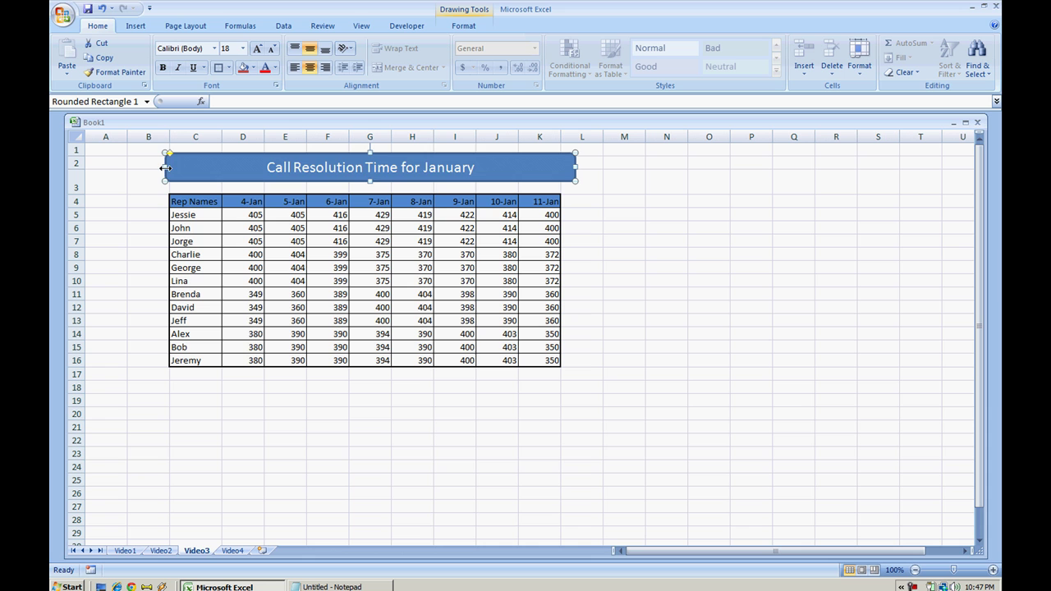
drag(163, 167, 156, 167)
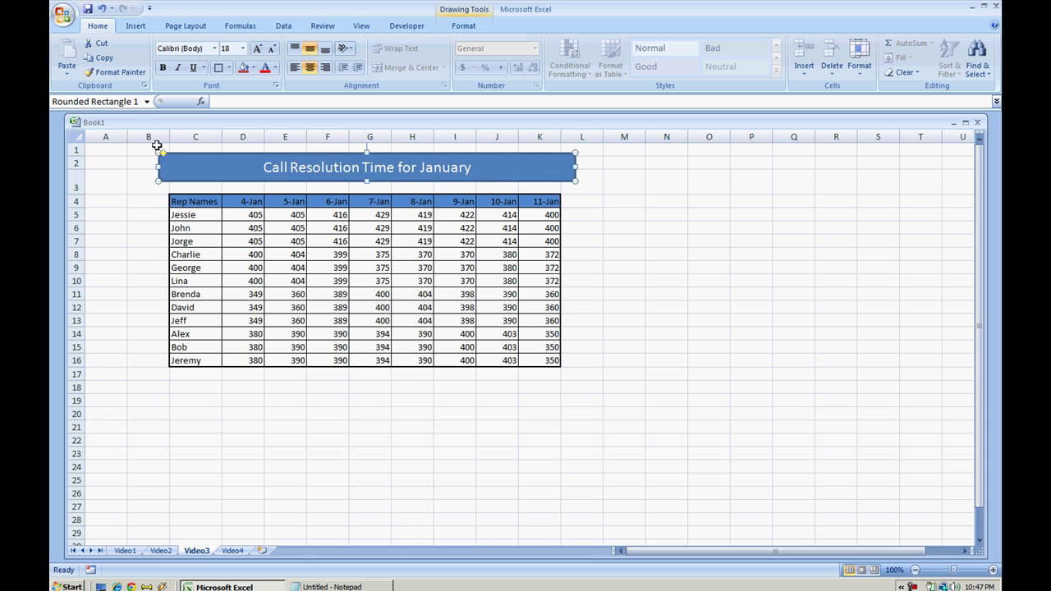
- Apply the solid green shape style to the title rectangle
click(465, 18)
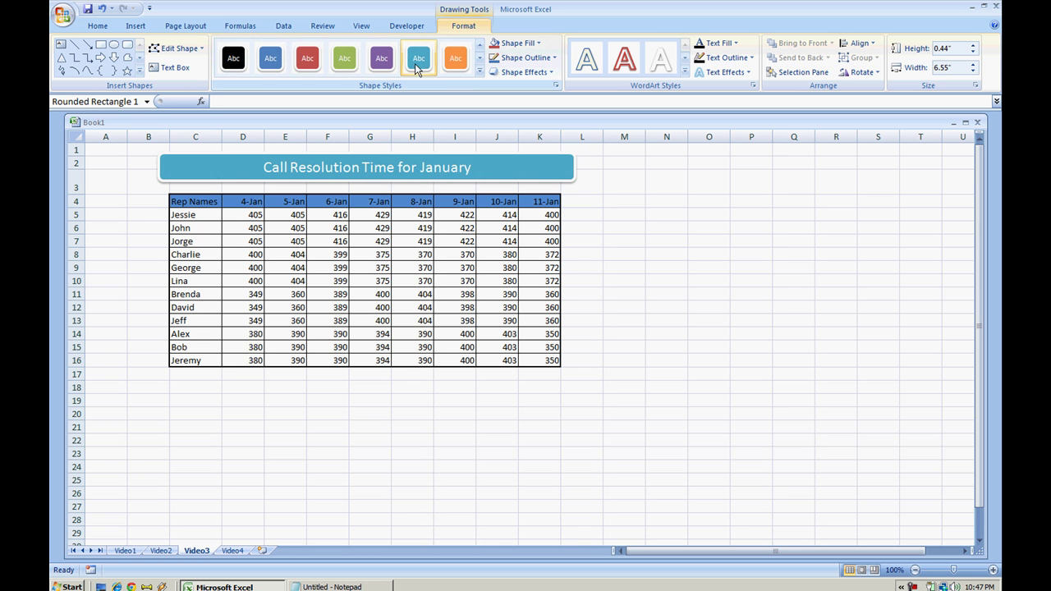
click(457, 64)
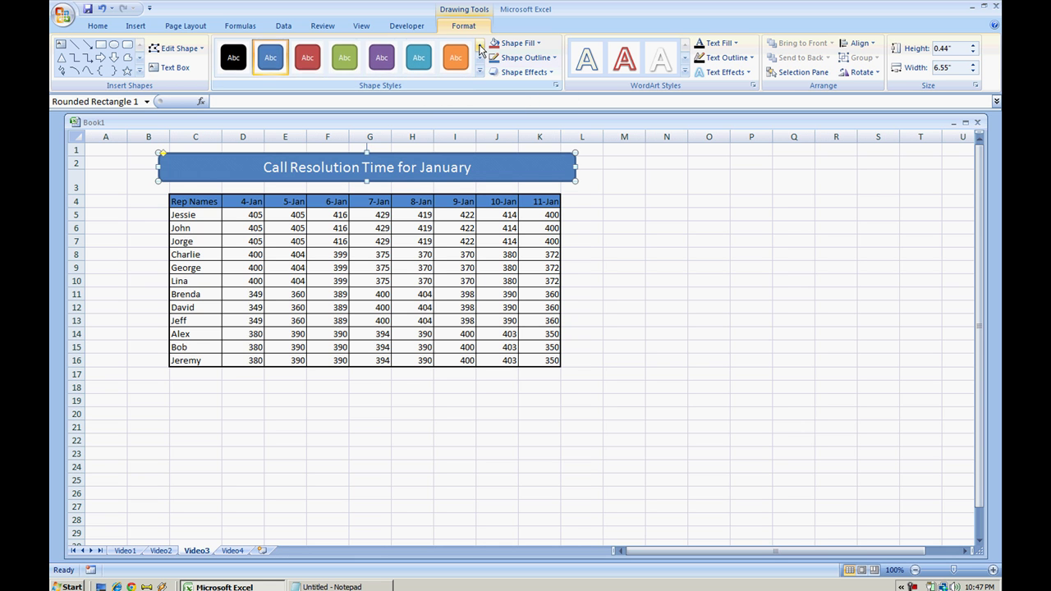
click(345, 59)
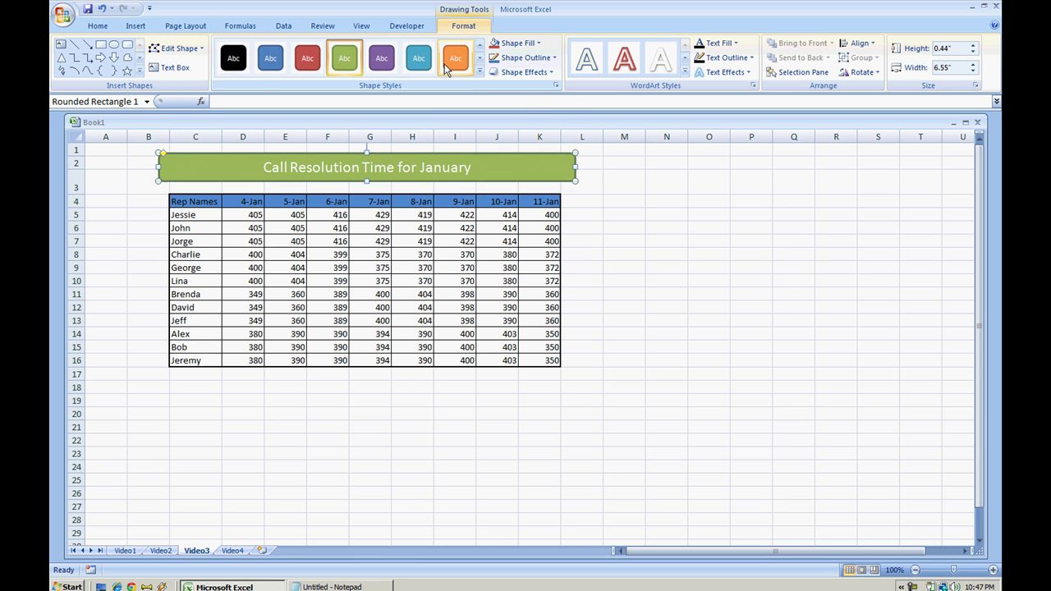
- Open the shape effects choices for the green title rectangle
click(537, 71)
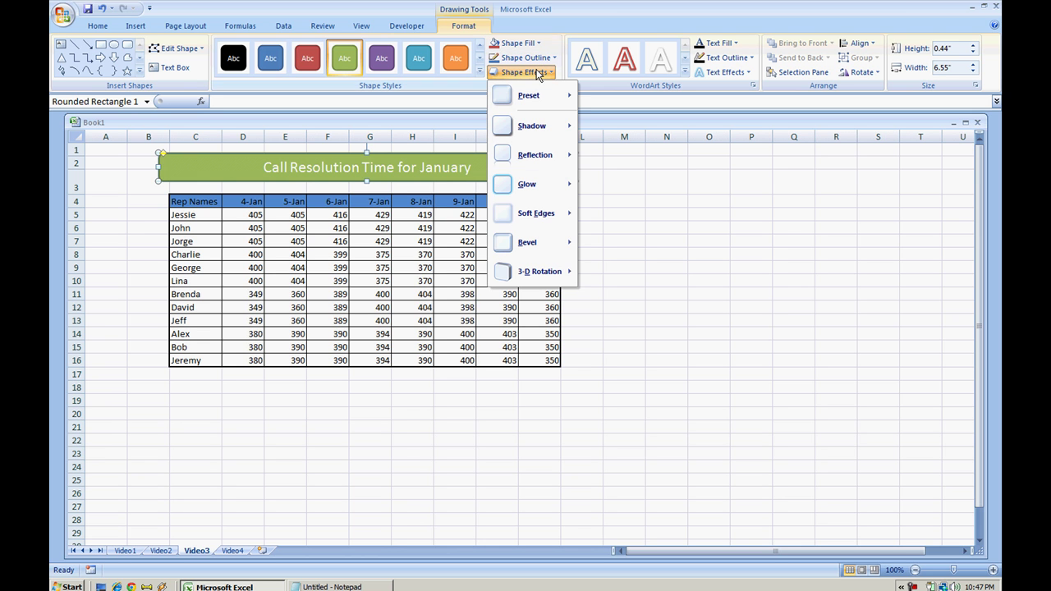